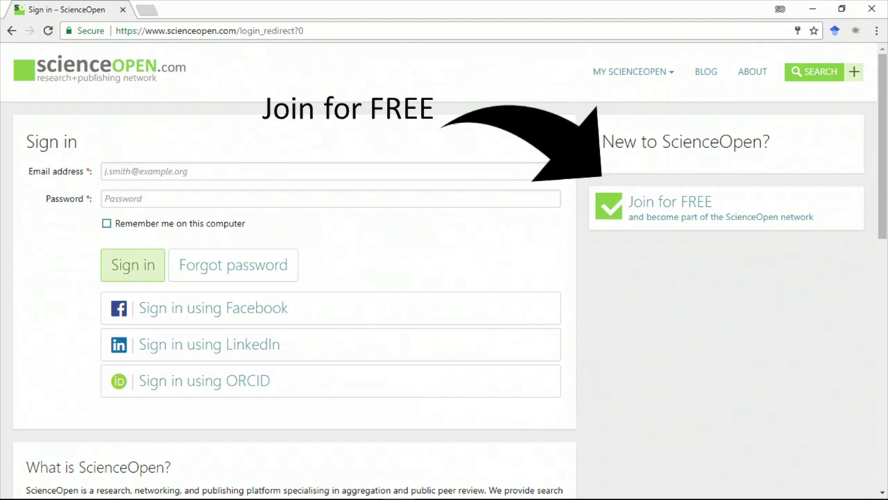
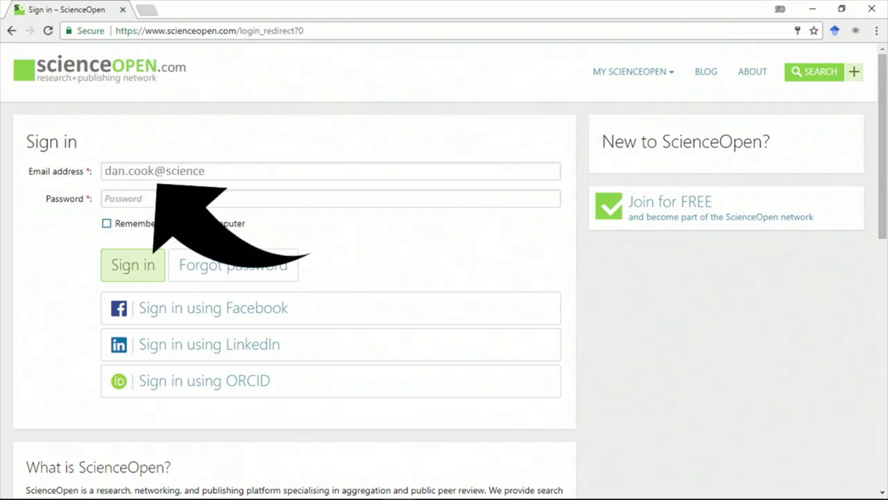
Step: Sign in to ScienceOpen with the account's e-mail address and password
{"action": "key", "text": "Tab"}
{"action": "type", "text": "*****"}
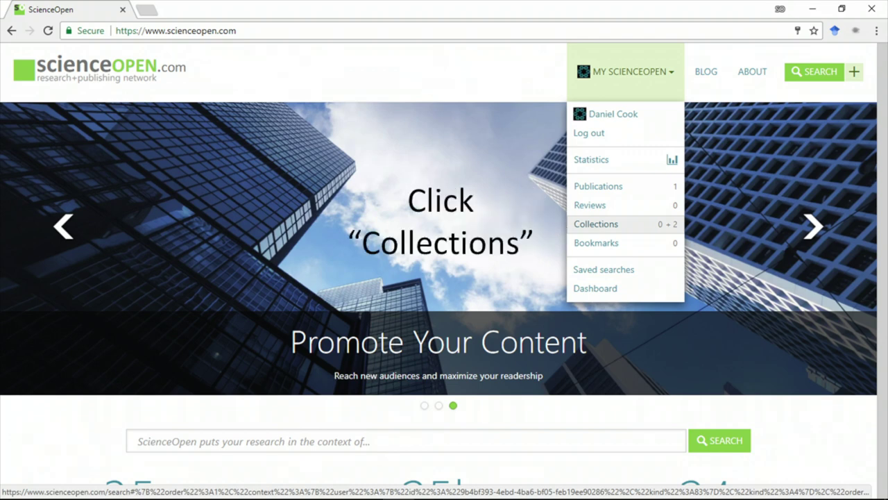
Step: Open the Collections list under My ScienceOpen to start a new collection
{"action": "left_click", "coordinate": [596, 223]}
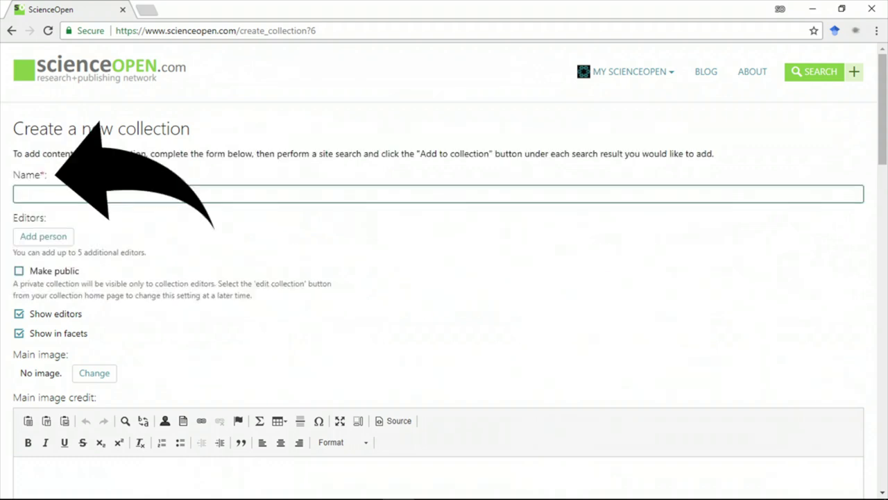
Step: Name the collection 'Recursive Rule based Visual Categorization' and search the second editor's user name
{"action": "type", "text": "Recursive Rule based Visual Categorization"}
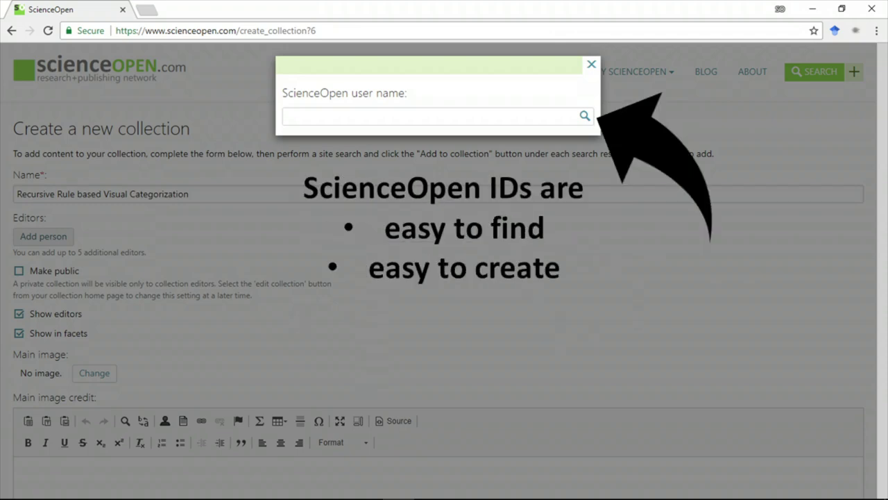
{"action": "type", "text": "Er"}
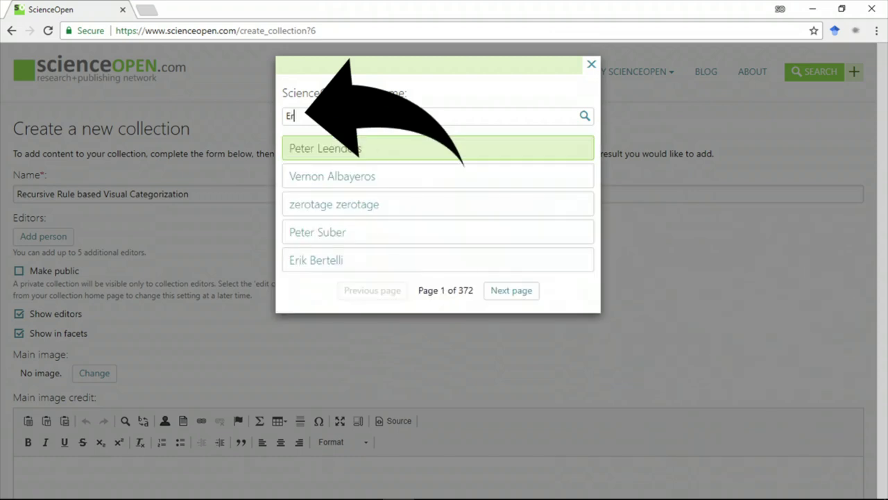
{"action": "type", "text": "zs"}
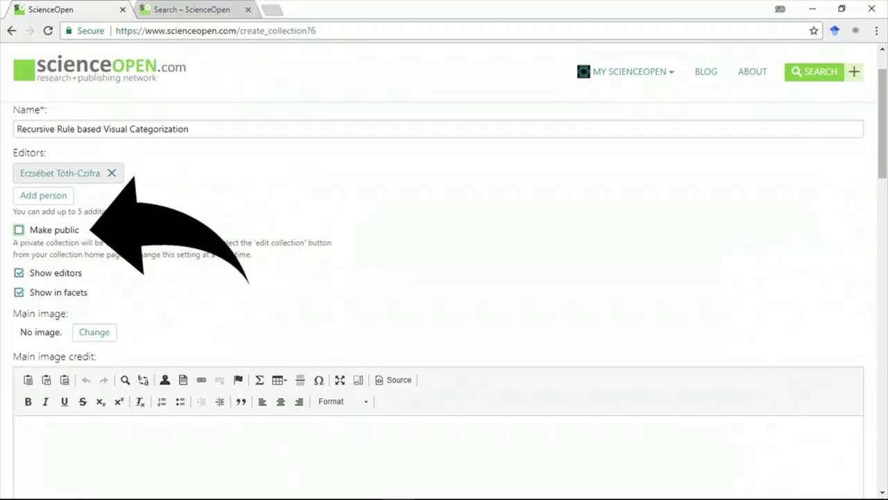
Step: Make the collection public and enter its recursive-rule description and contributor collection details
{"action": "left_click", "coordinate": [19, 230]}
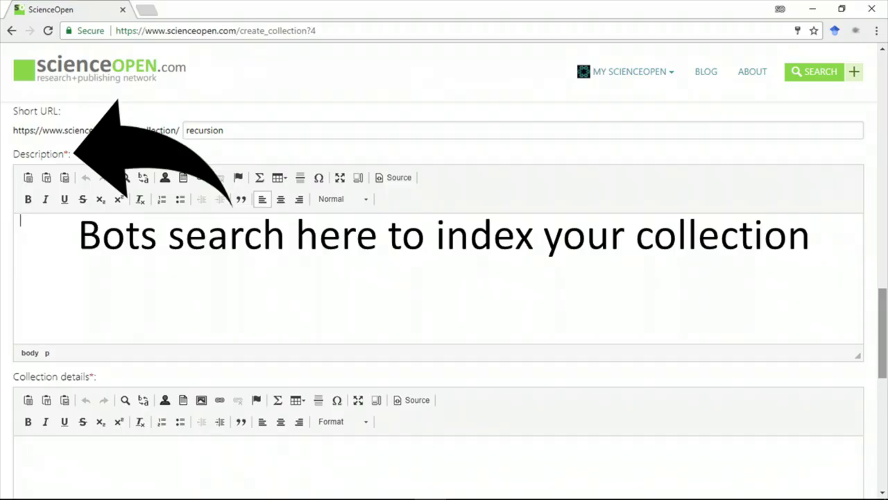
{"action": "type", "text": "The categorization of visual stimuli based on recursive rules has been proposed as dependent on human language (Hauser, Chomsky, Fitch, 2002). This collection brings together articles on rule based visual categorization that support and argue against the \"Recursion is language-dependent\" position."}
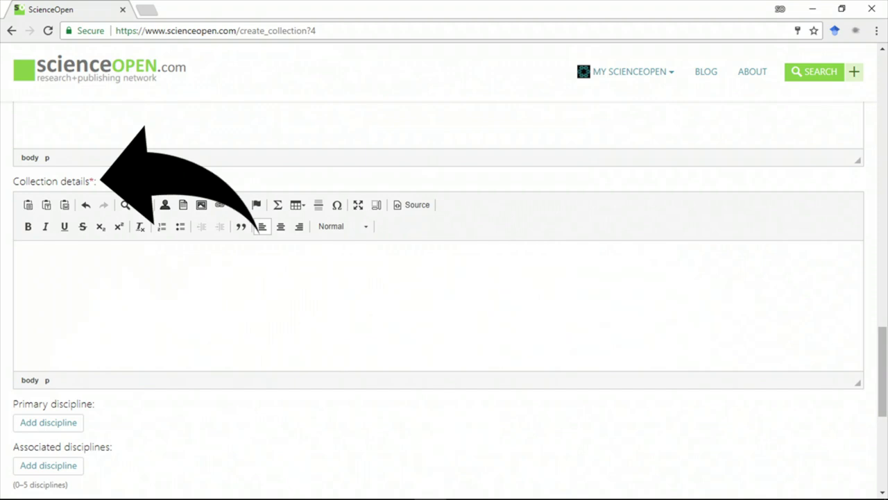
{"action": "type", "text": "Articles present in this collection have been published in many different venues. If you are interested in contributing to this collection, by either adding an already published article, or seeking to publicize new research, please send to the editors of the collection."}
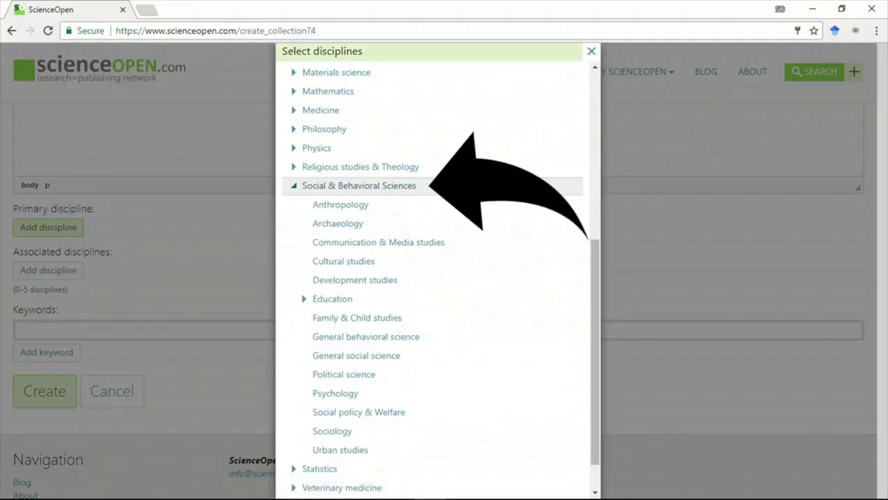
Step: Set Psychology as the collection's primary discipline
{"action": "scroll", "coordinate": [347, 350], "scroll_direction": "down", "scroll_amount": 1}
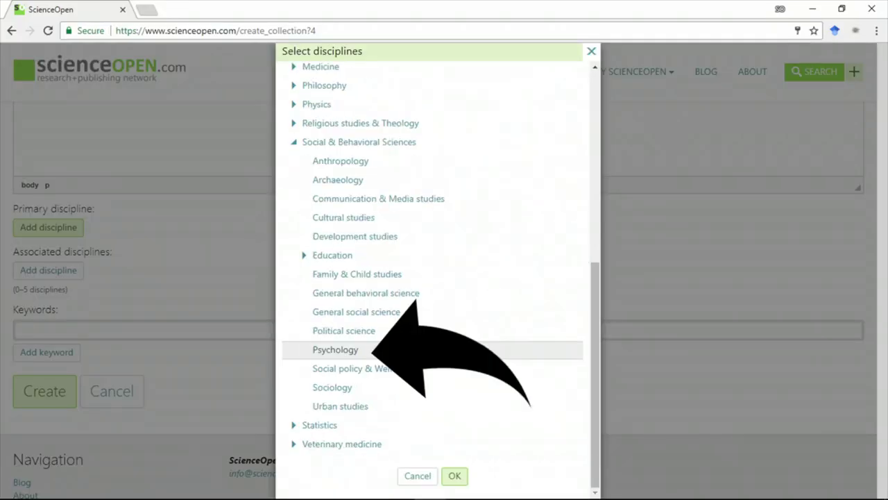
{"action": "left_click", "coordinate": [335, 349]}
{"action": "key", "text": "Return"}
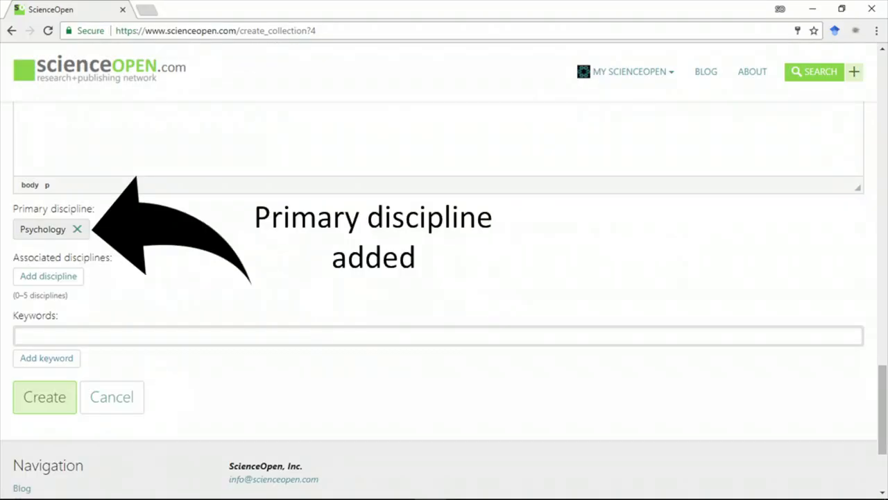
Step: Begin picking associated disciplines, expanding the Life sciences sub-disciplines
{"action": "left_click", "coordinate": [47, 276]}
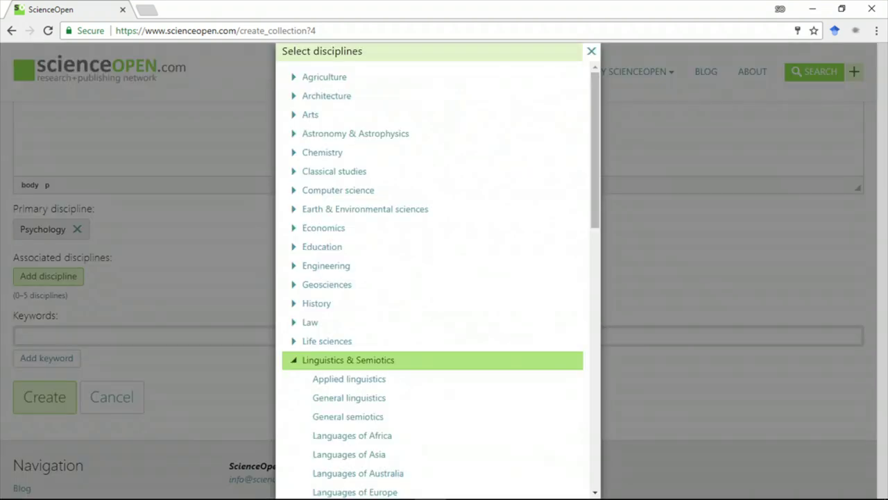
{"action": "scroll", "coordinate": [431, 277], "scroll_direction": "down", "scroll_amount": 3}
{"action": "left_click", "coordinate": [327, 145]}
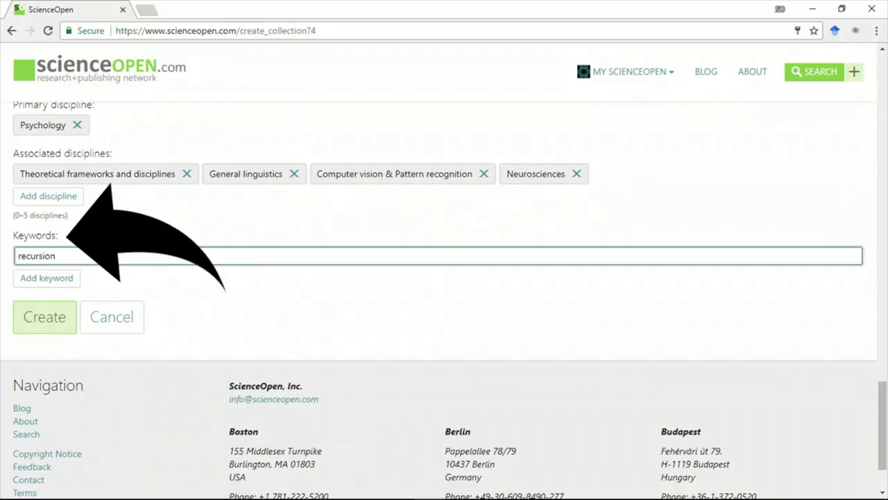
Step: Add the keywords Merge and Minimalism after recursion
{"action": "left_click", "coordinate": [47, 277]}
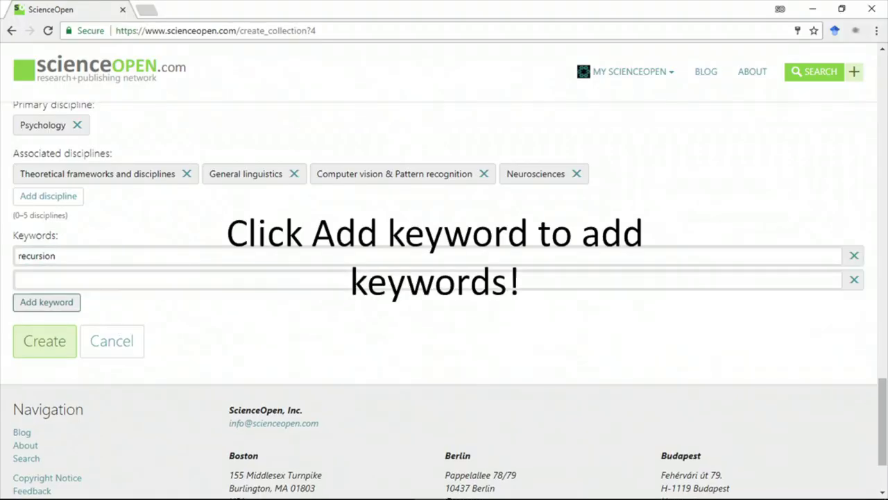
{"action": "left_click", "coordinate": [42, 280]}
{"action": "type", "text": "Merge"}
{"action": "left_click", "coordinate": [47, 302]}
{"action": "left_click", "coordinate": [41, 304]}
{"action": "type", "text": "Minimalism"}
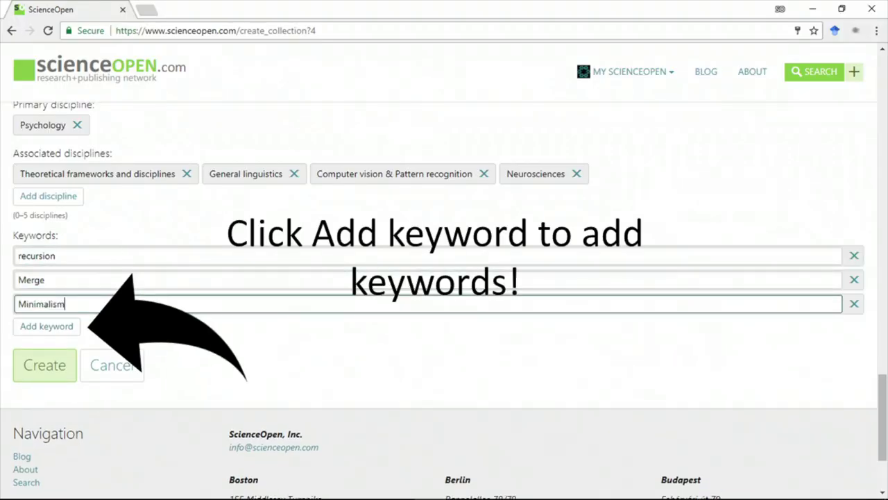
Step: Add keywords cognitive science, hierarchical cognition, cognitive processing of hierarchies and more, then create the collection
{"action": "left_click", "coordinate": [47, 326]}
{"action": "type", "text": "cognitive science"}
{"action": "left_click", "coordinate": [46, 350]}
{"action": "type", "text": "hierarchical cognition"}
{"action": "left_click", "coordinate": [46, 374]}
{"action": "type", "text": "cognitive processing of hierarchies"}
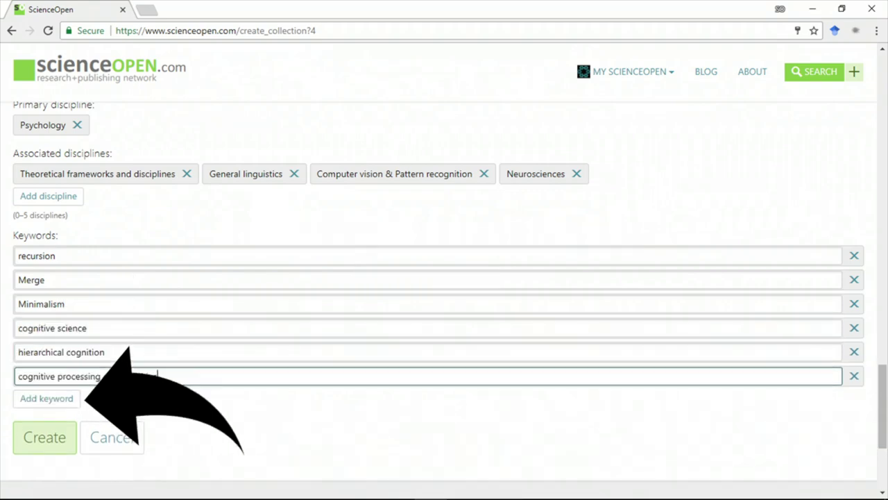
{"action": "left_click", "coordinate": [46, 398]}
{"action": "type", "text": "representation of recursion"}
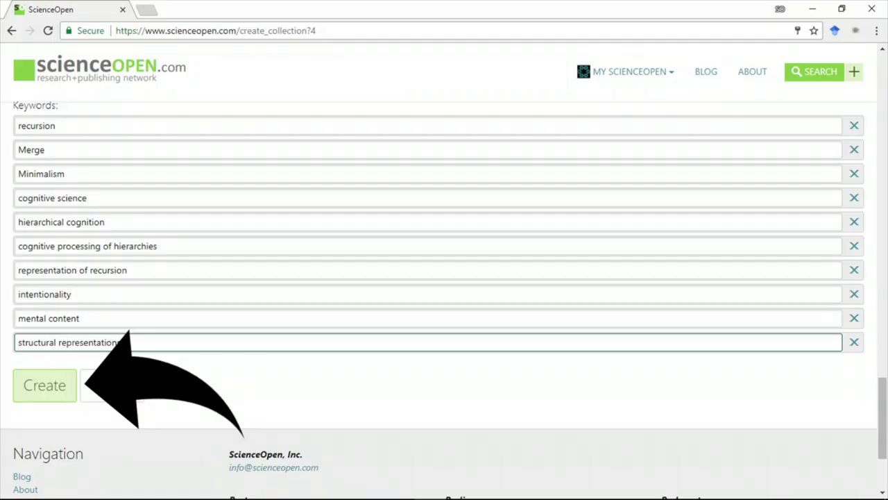
{"action": "left_click", "coordinate": [44, 385]}
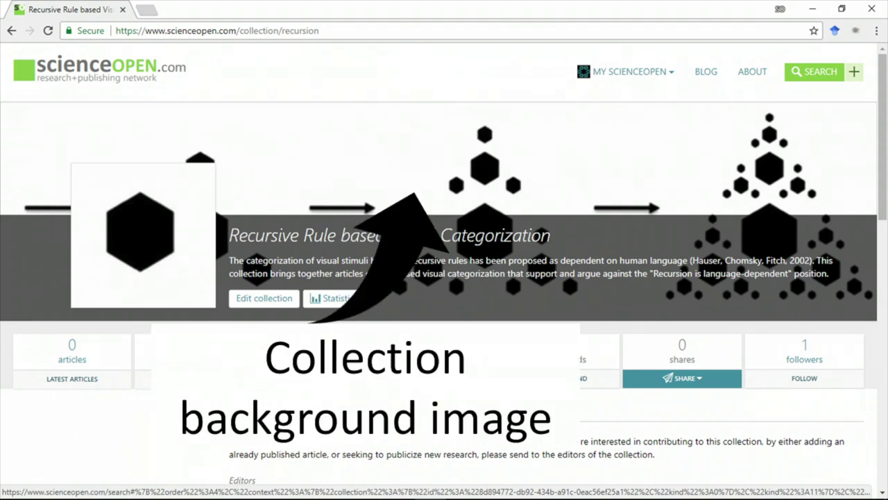
Step: Scroll the collection page to review its editors, disciplines, keywords and DOI
{"action": "scroll", "coordinate": [444, 278], "scroll_direction": "down", "scroll_amount": 4}
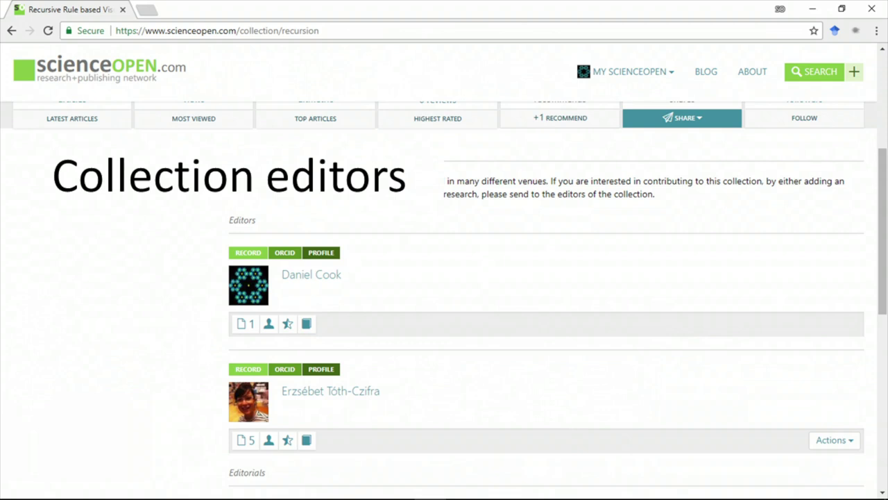
{"action": "scroll", "coordinate": [398, 370], "scroll_direction": "down", "scroll_amount": 5}
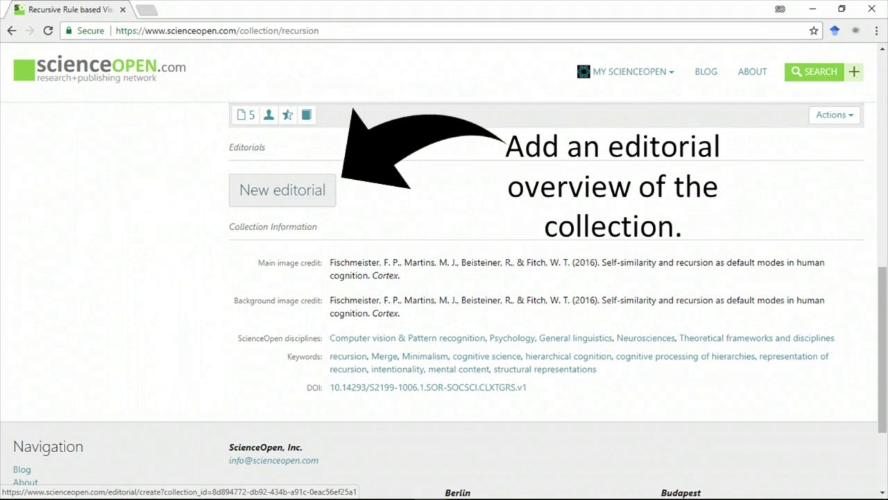
Step: Write an editorial titled 'Recursive Rule based Visual Categorization' with keyword recursion and preview it
{"action": "left_click", "coordinate": [282, 189]}
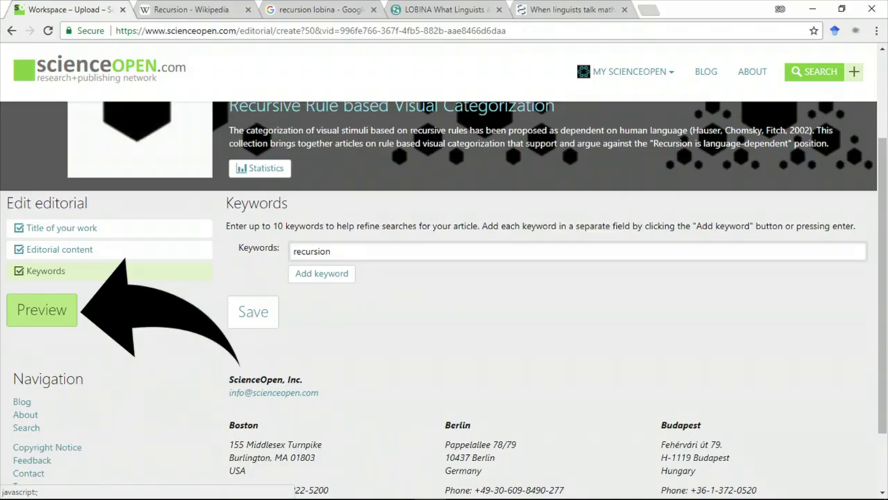
{"action": "left_click", "coordinate": [42, 309]}
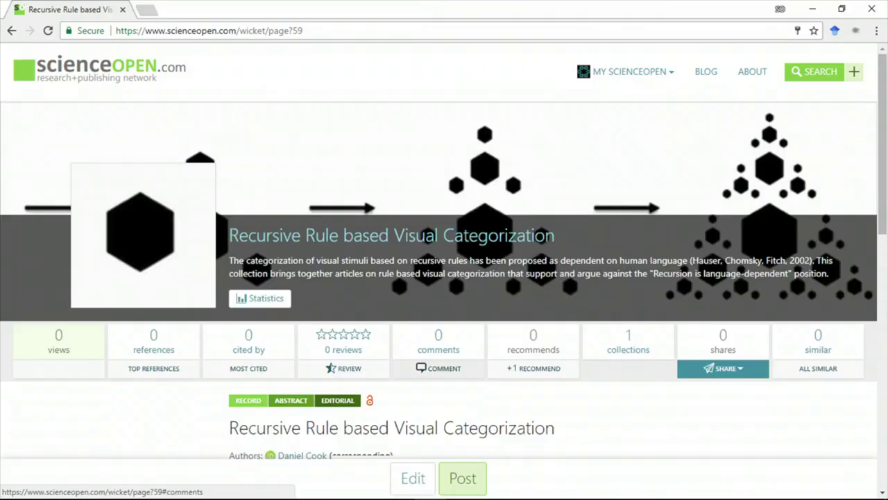
Step: Scroll through the editorial preview, leaving it unposted as a draft
{"action": "scroll", "coordinate": [444, 278], "scroll_direction": "down", "scroll_amount": 3}
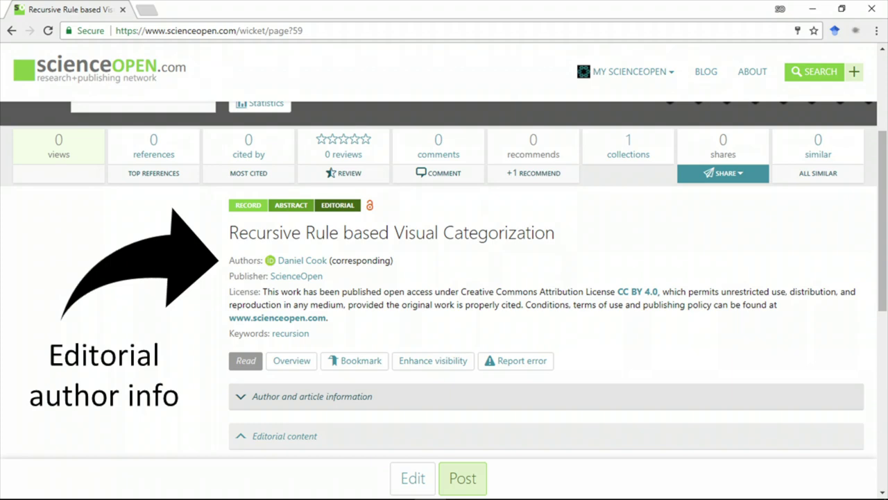
{"action": "scroll", "coordinate": [444, 278], "scroll_direction": "down", "scroll_amount": 2}
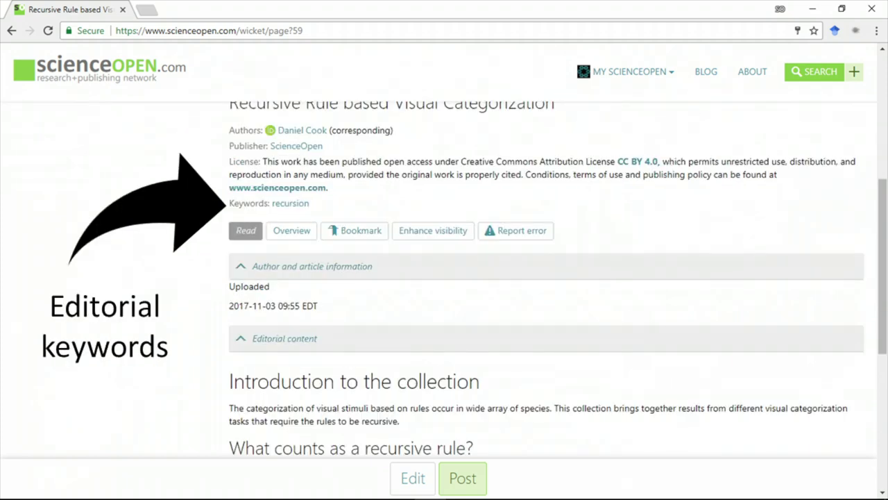
{"action": "scroll", "coordinate": [444, 278], "scroll_direction": "down", "scroll_amount": 2}
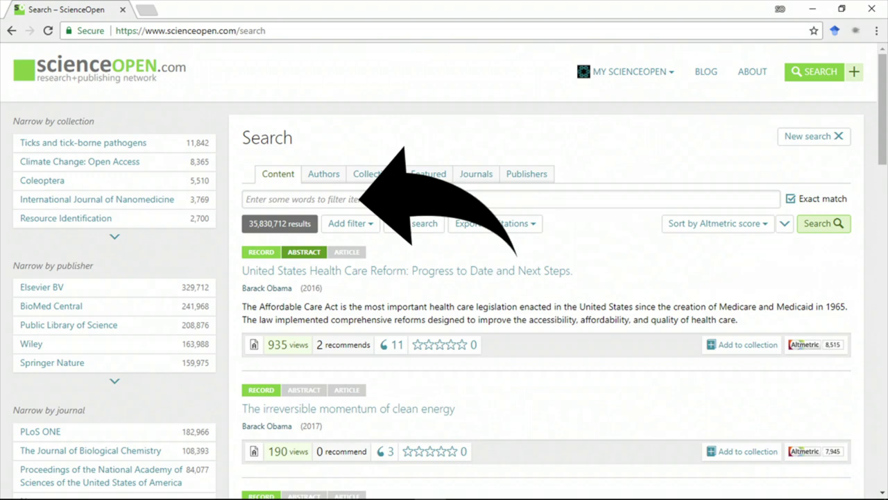
Step: Find 'The faculty of language: what is it, who has it, and how did it evolve?' and add it to Recursive Rule based Visual Categorization
{"action": "type", "text": "The faculty of language: what is it, who has it, and how did it evolve?"}
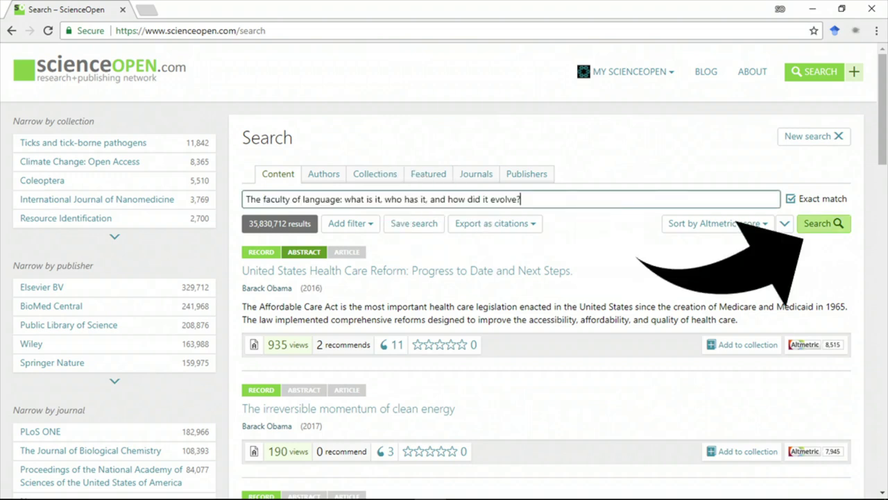
{"action": "key", "text": "Return"}
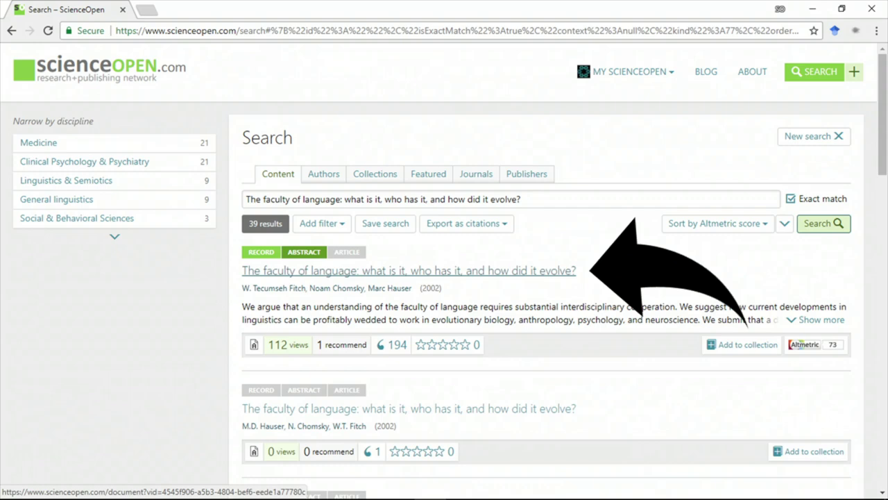
{"action": "left_click", "coordinate": [408, 271]}
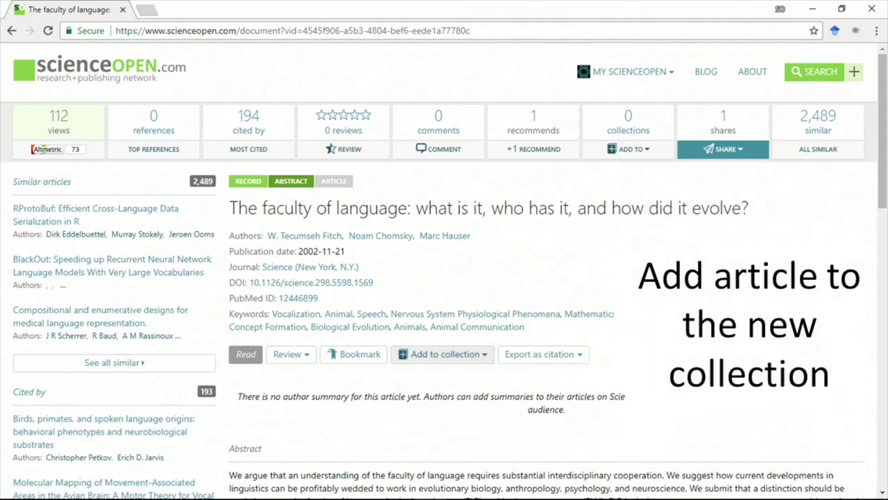
{"action": "left_click", "coordinate": [445, 354]}
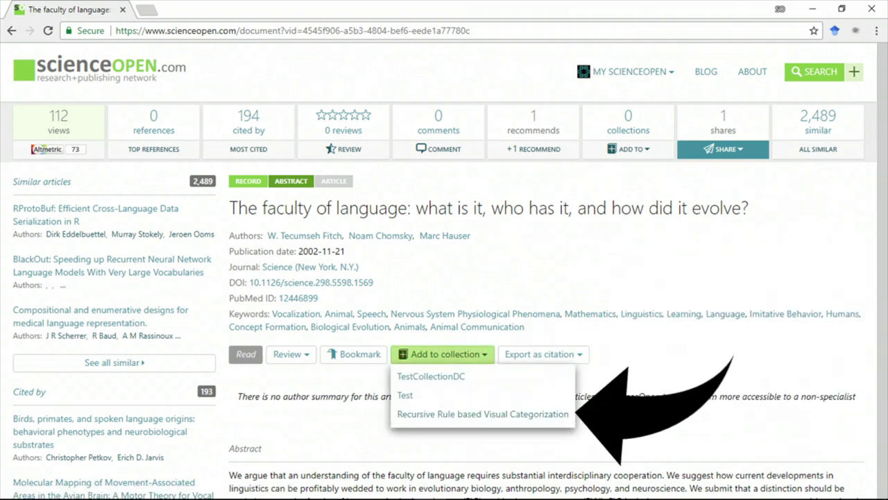
{"action": "left_click", "coordinate": [483, 414]}
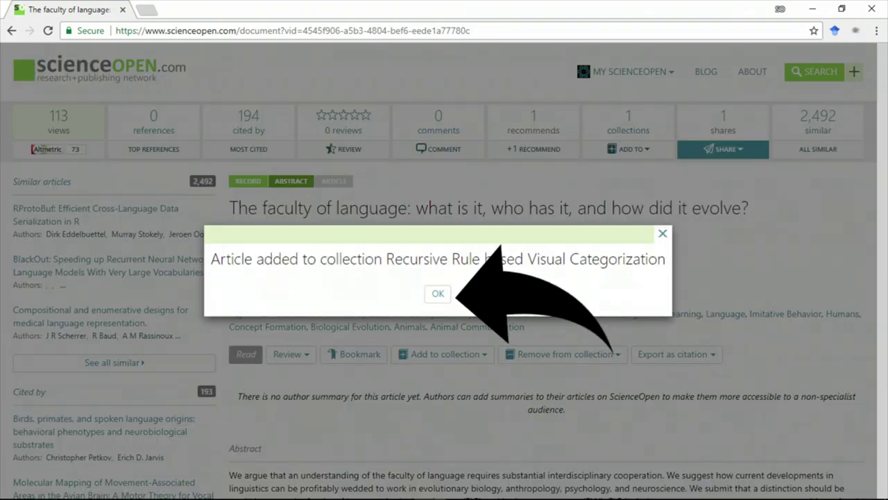